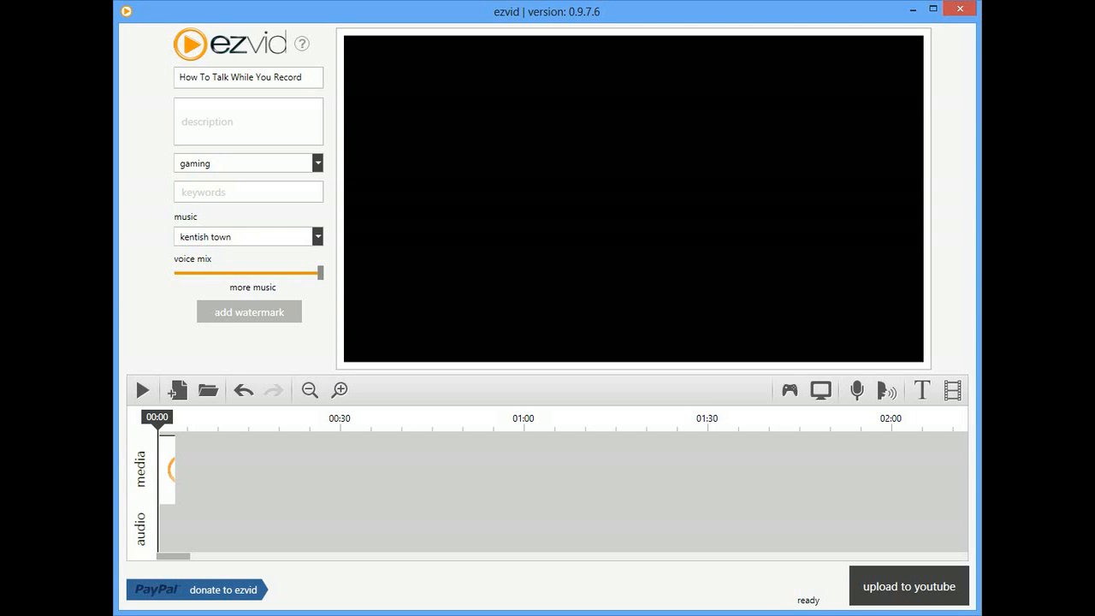
# Enable Microphone Capture in the advanced screen capture options and close the dialog.
pyautogui.click(201, 121)
pyautogui.click(820, 391)
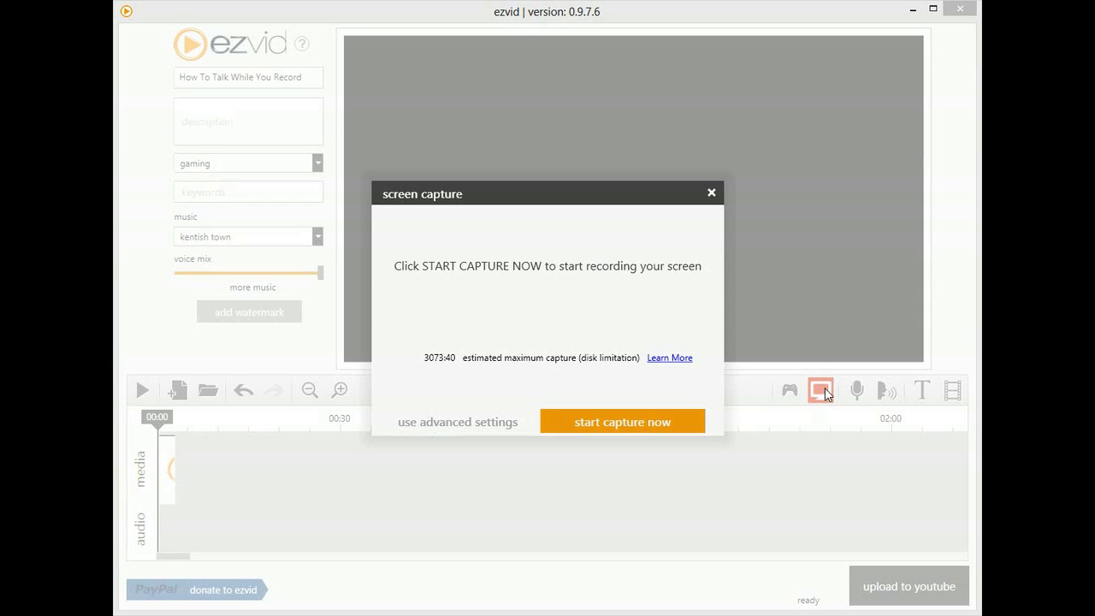
pyautogui.click(481, 425)
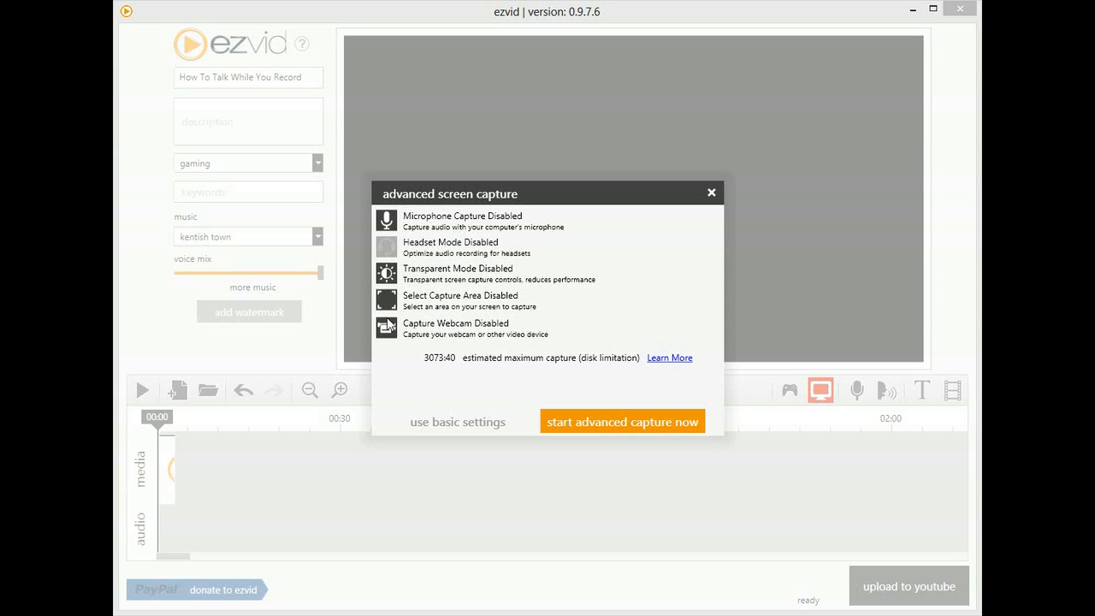
pyautogui.click(387, 220)
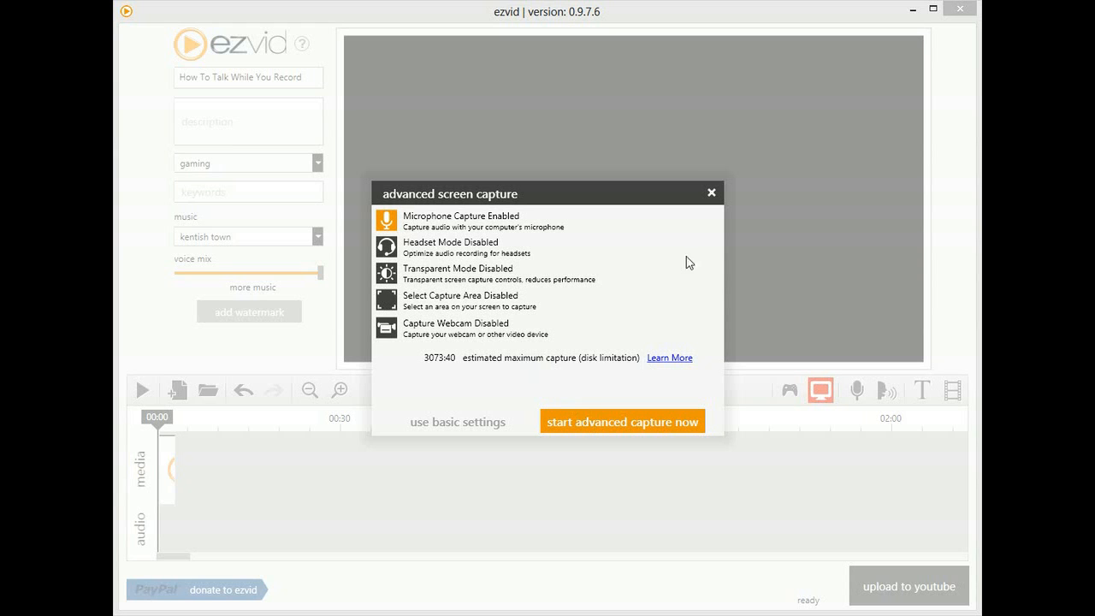
pyautogui.click(711, 193)
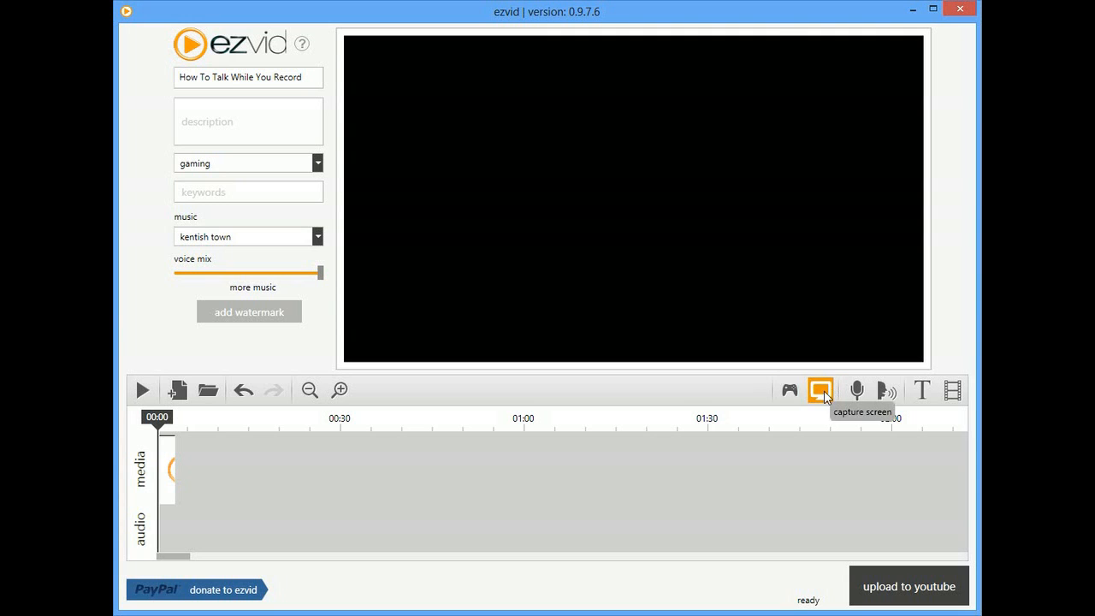
# Review the advanced screen capture options without changing anything, then close them.
pyautogui.click(823, 390)
pyautogui.click(428, 424)
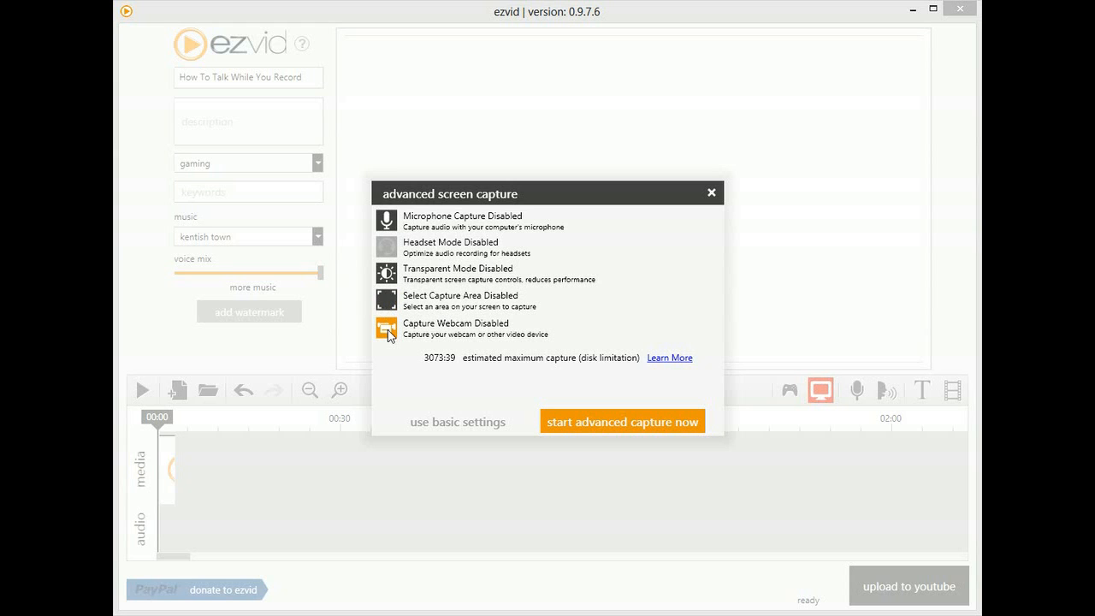
pyautogui.click(710, 193)
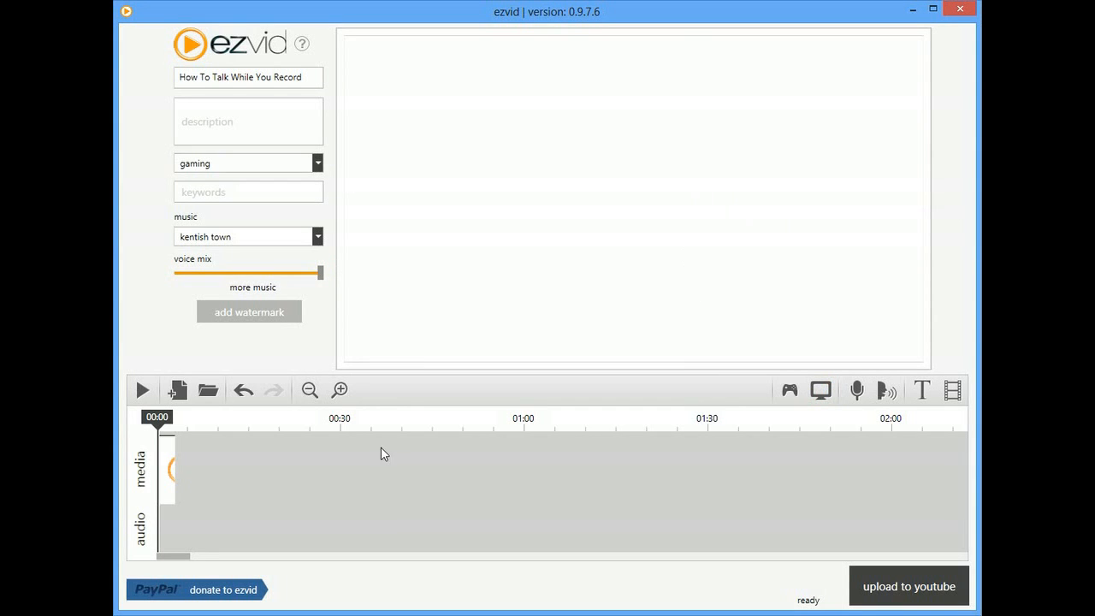
# Reopen the advanced capture options showing all five features disabled, then close them.
pyautogui.click(823, 391)
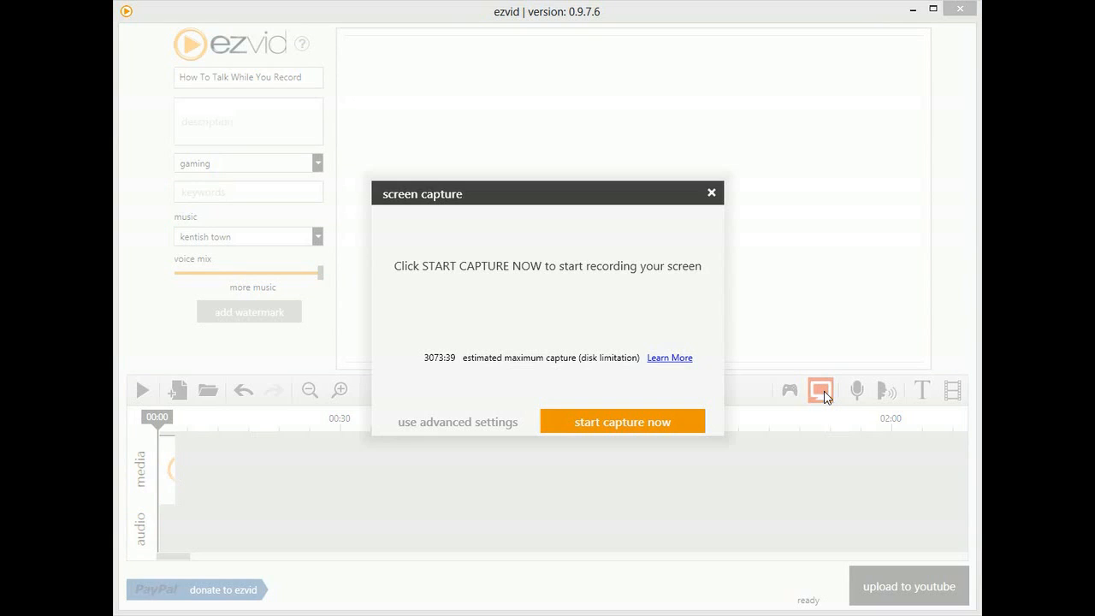
pyautogui.click(429, 423)
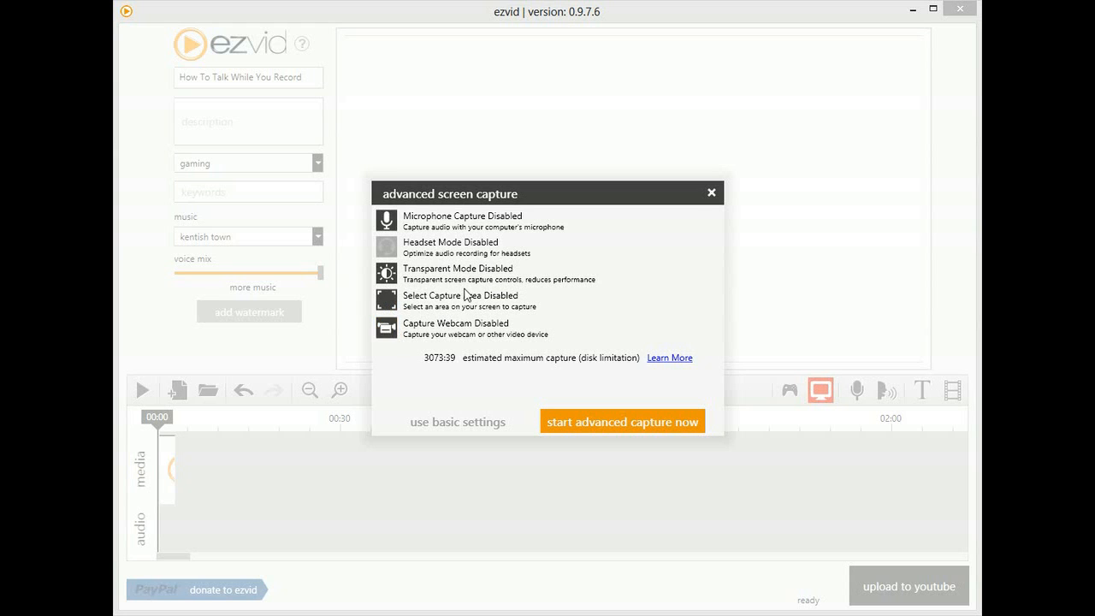
pyautogui.click(711, 193)
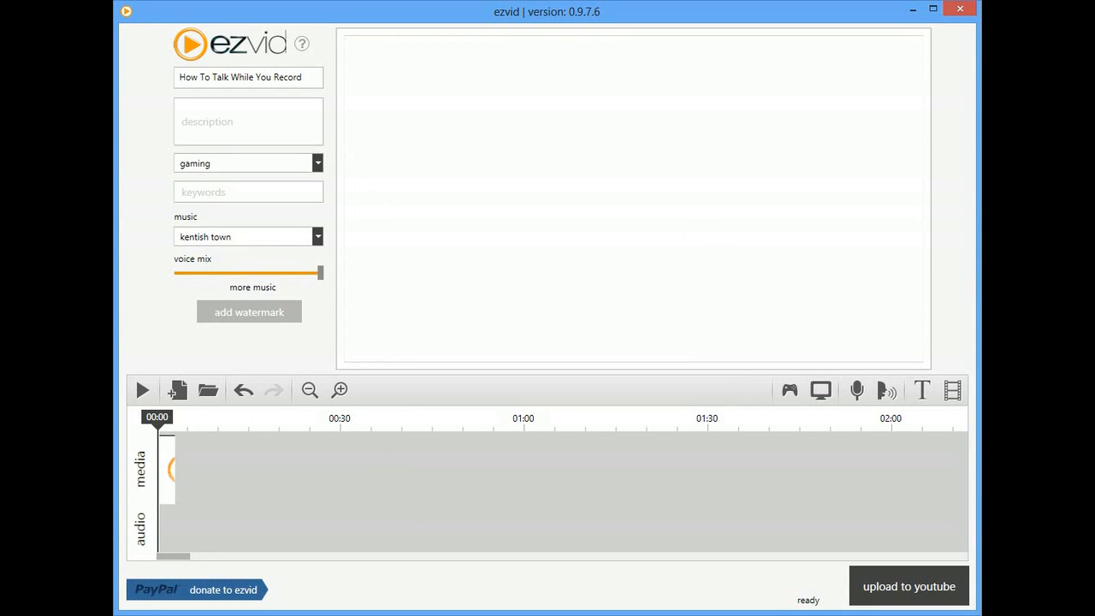
# Revisit the advanced capture options once more and close the dialog unchanged.
pyautogui.click(823, 390)
pyautogui.click(427, 422)
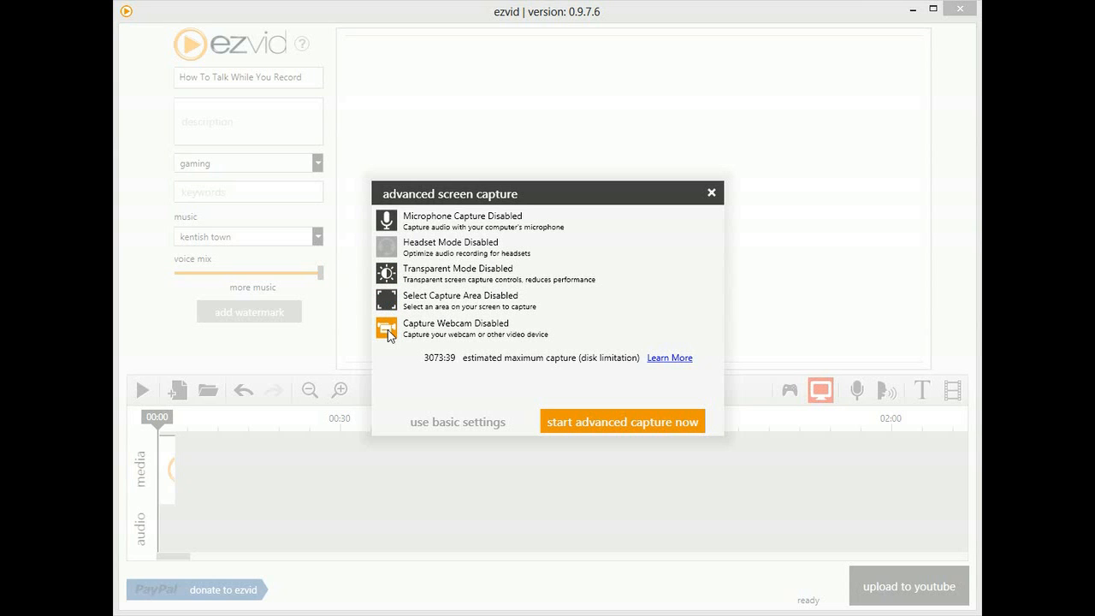
pyautogui.click(710, 193)
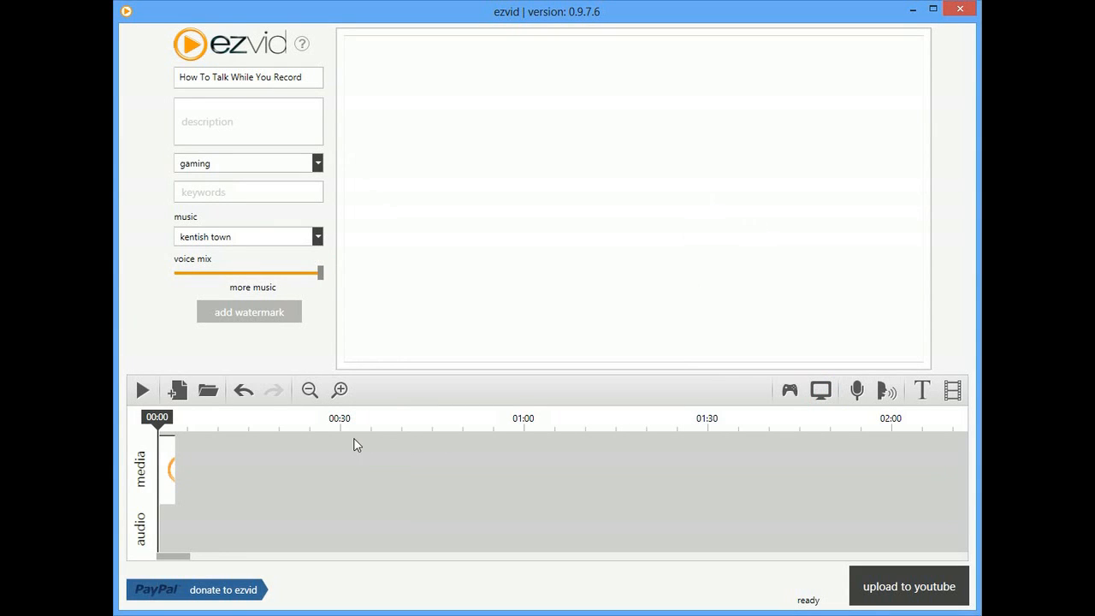
# Show the advanced capture options listing microphone, headset, transparent, area and webcam settings.
pyautogui.click(824, 390)
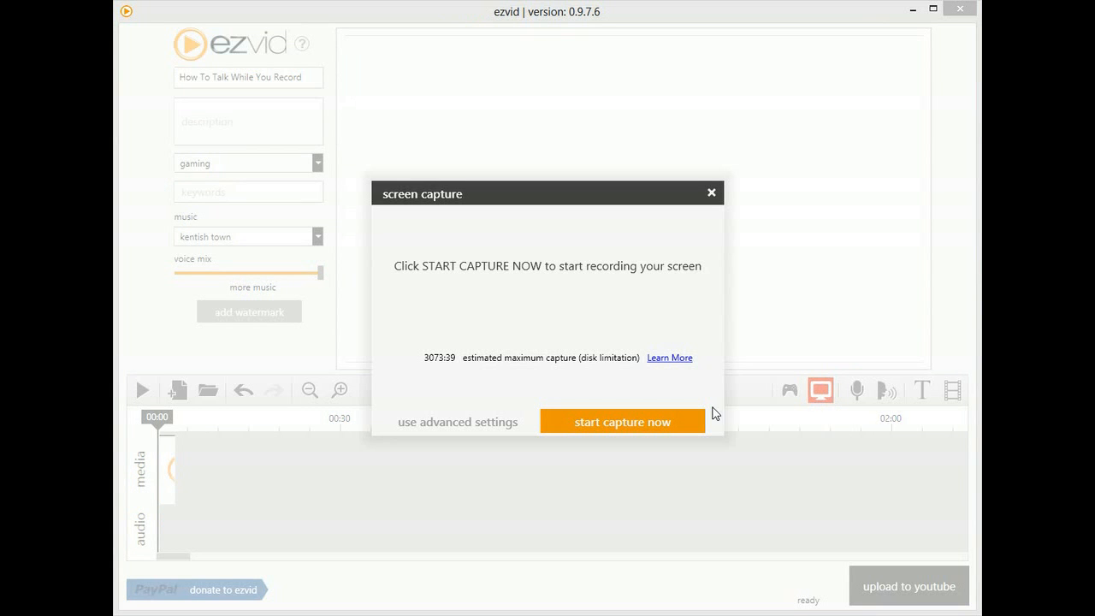
pyautogui.click(425, 424)
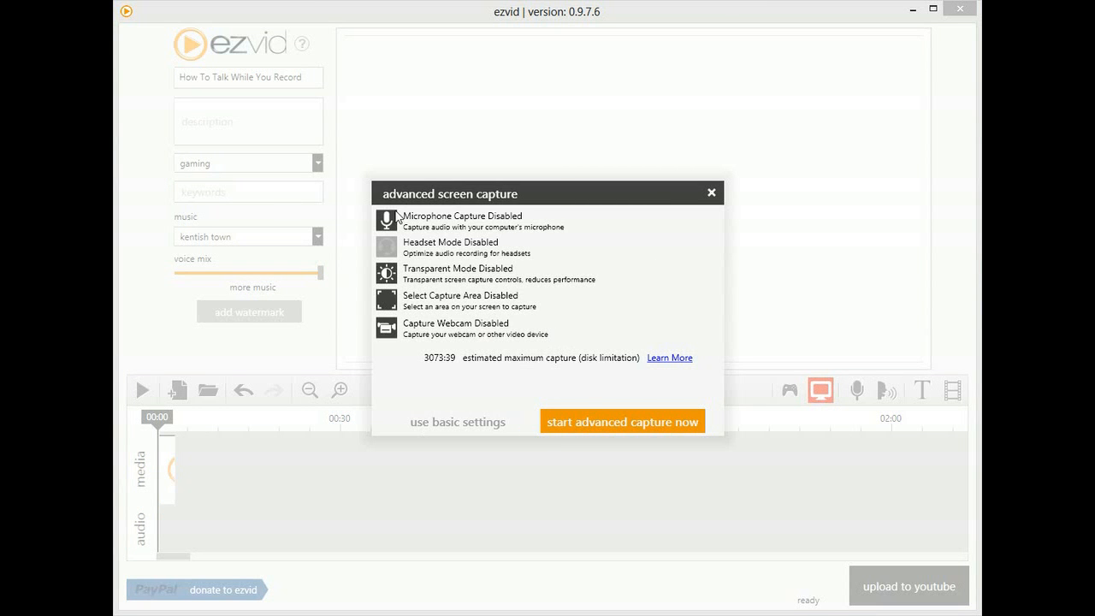